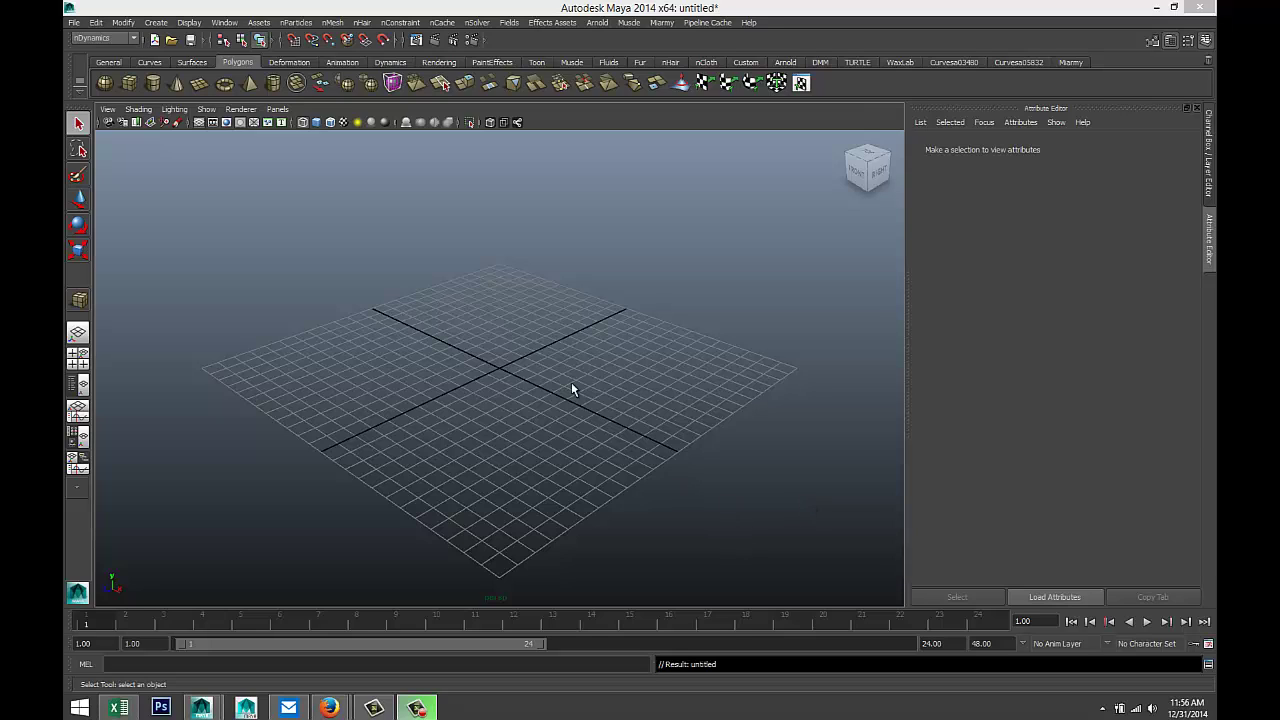
# Create a polygon cube by drawing its base around the grid centre and raising its height, with the Move tool active
pyautogui.click(129, 83)
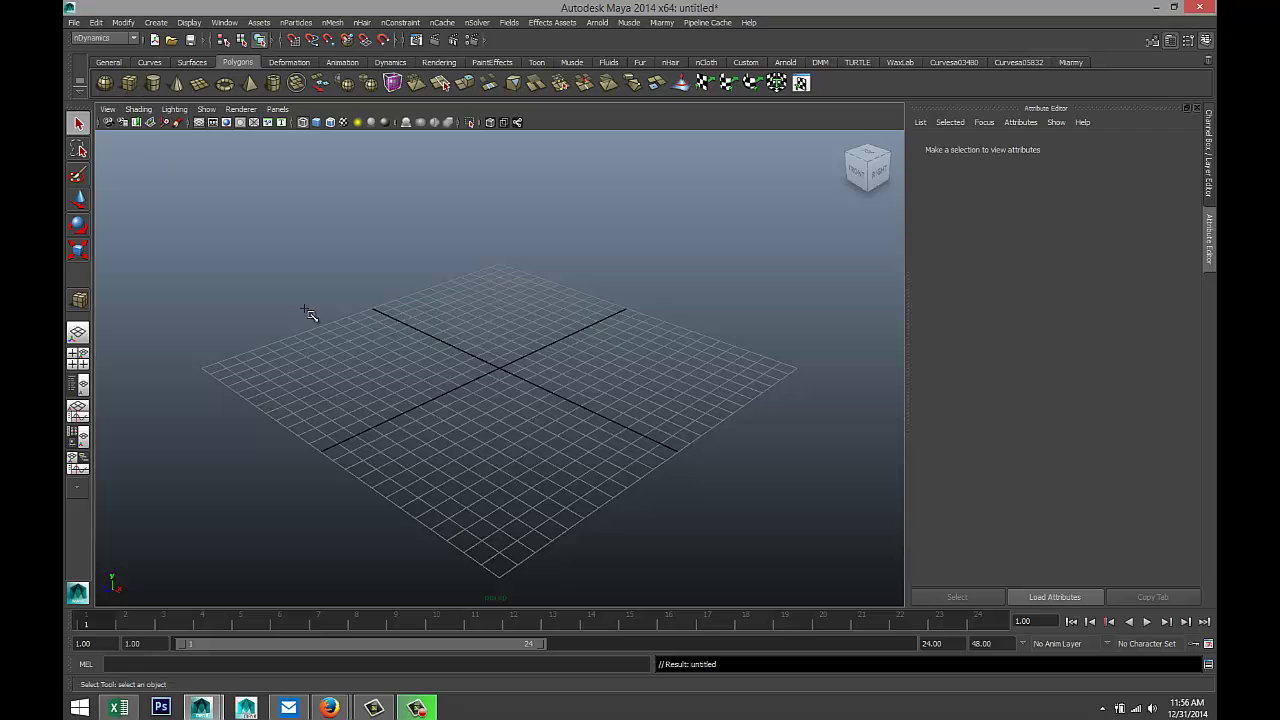
pyautogui.moveTo(391, 388); pyautogui.dragTo(645, 392)
pyautogui.moveTo(645, 392); pyautogui.dragTo(601, 268)
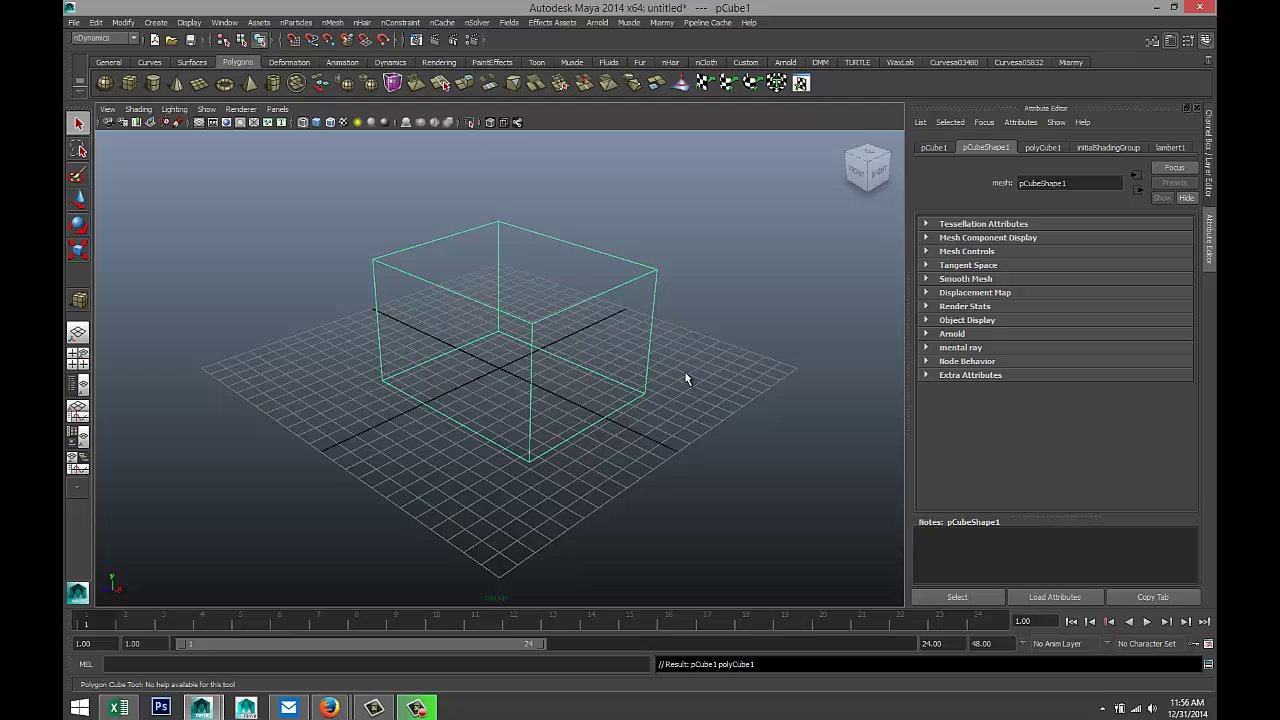
pyautogui.press('w')
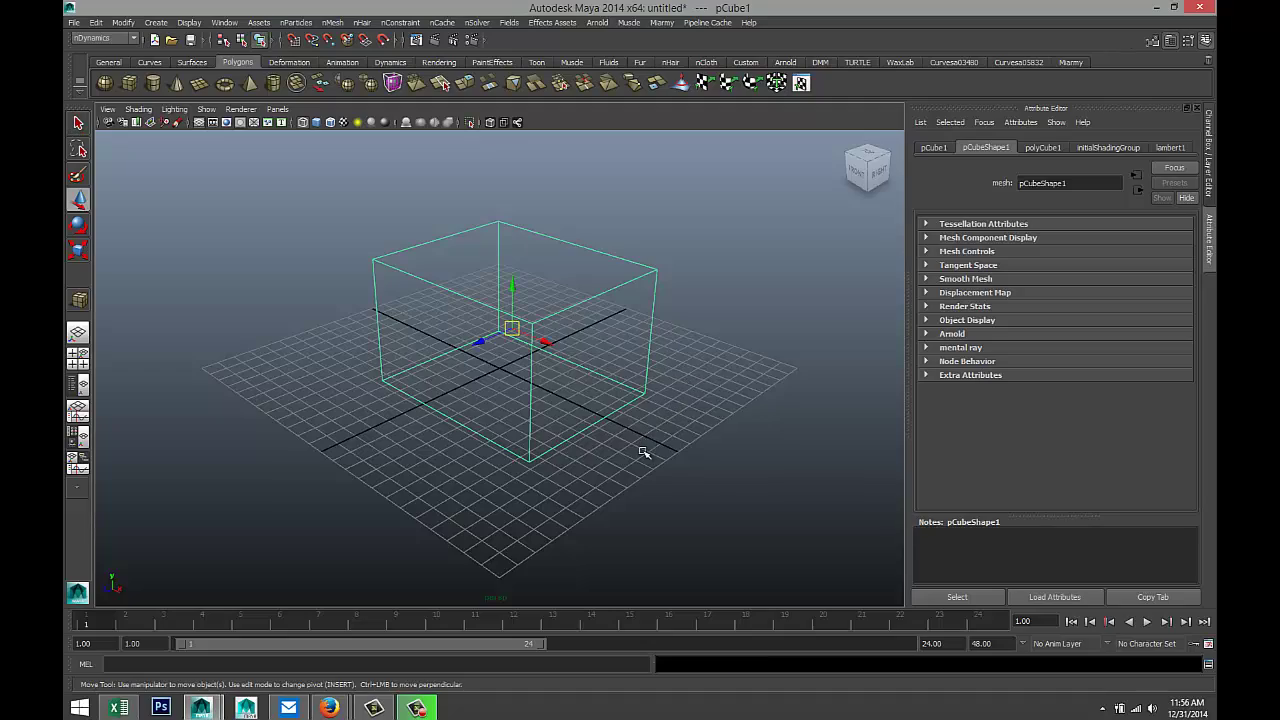
# Try rotating the cube freely about several axes with the Rotate tool, and undo the rotations
pyautogui.keyDown('alt'); pyautogui.moveTo(643, 452); pyautogui.dragTo(471, 449); pyautogui.keyUp('alt')
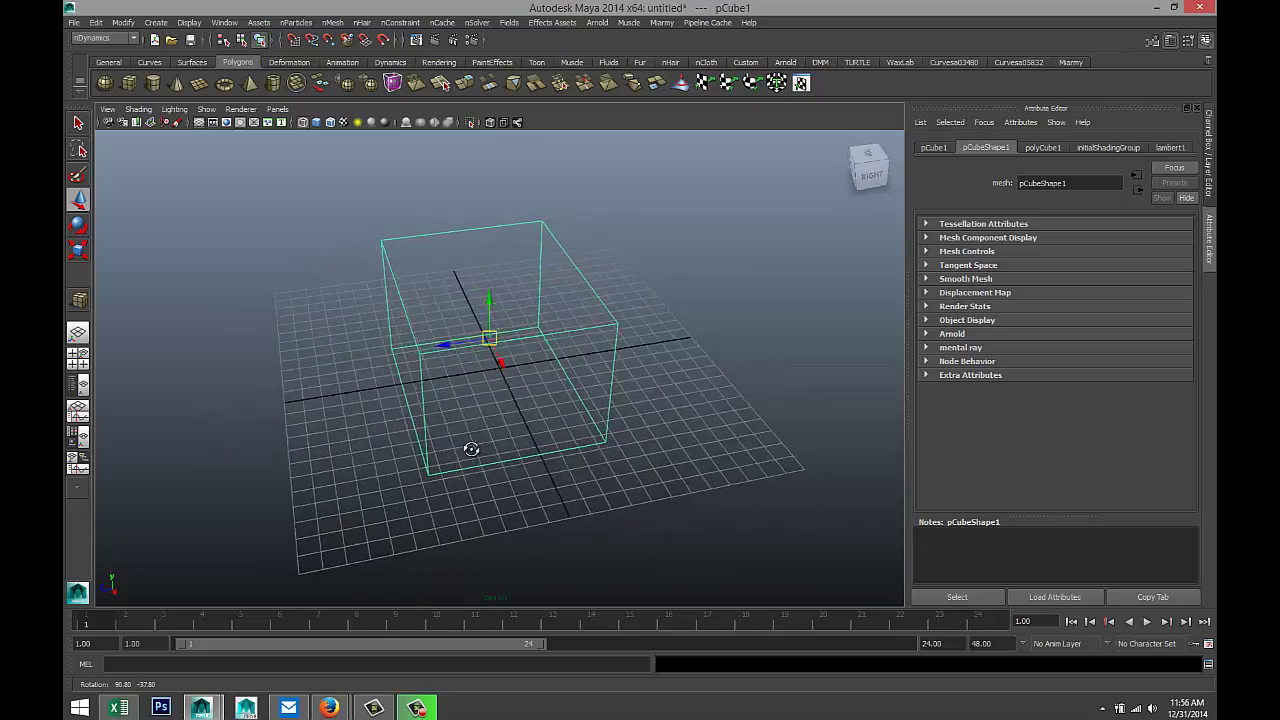
pyautogui.scroll(3, 471, 449)
pyautogui.scroll(3, 545, 448)
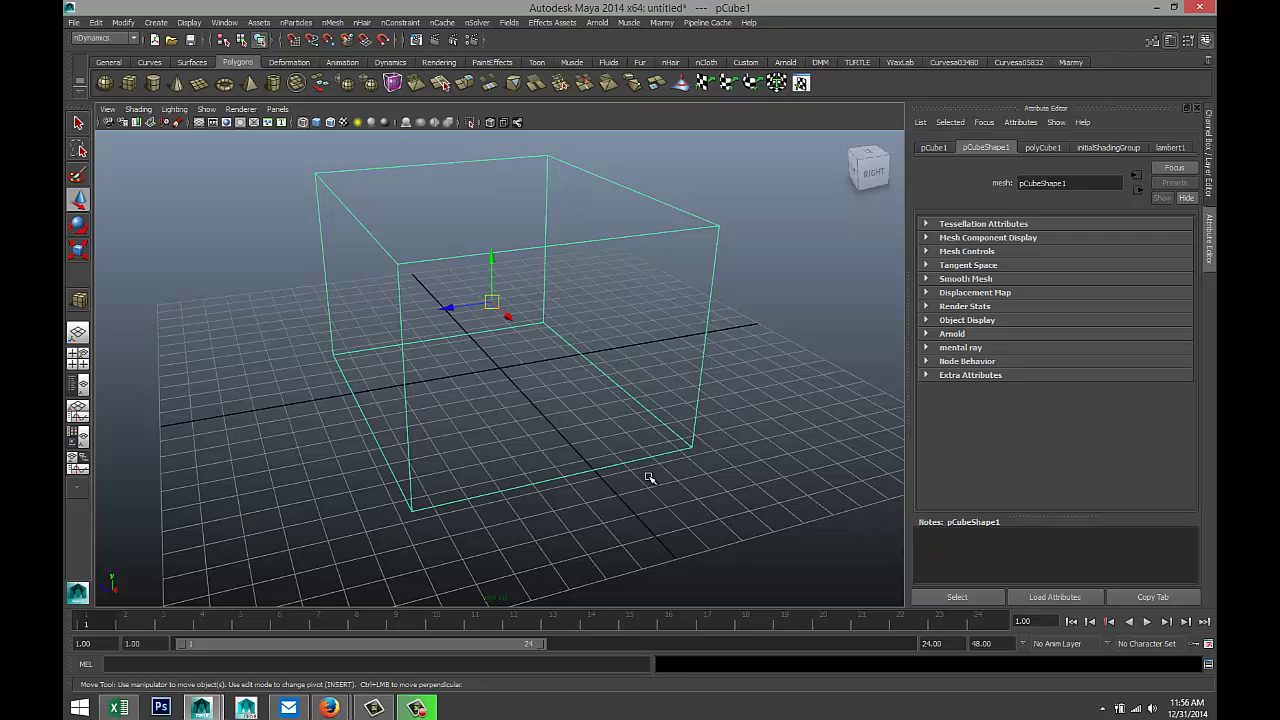
pyautogui.press('e')
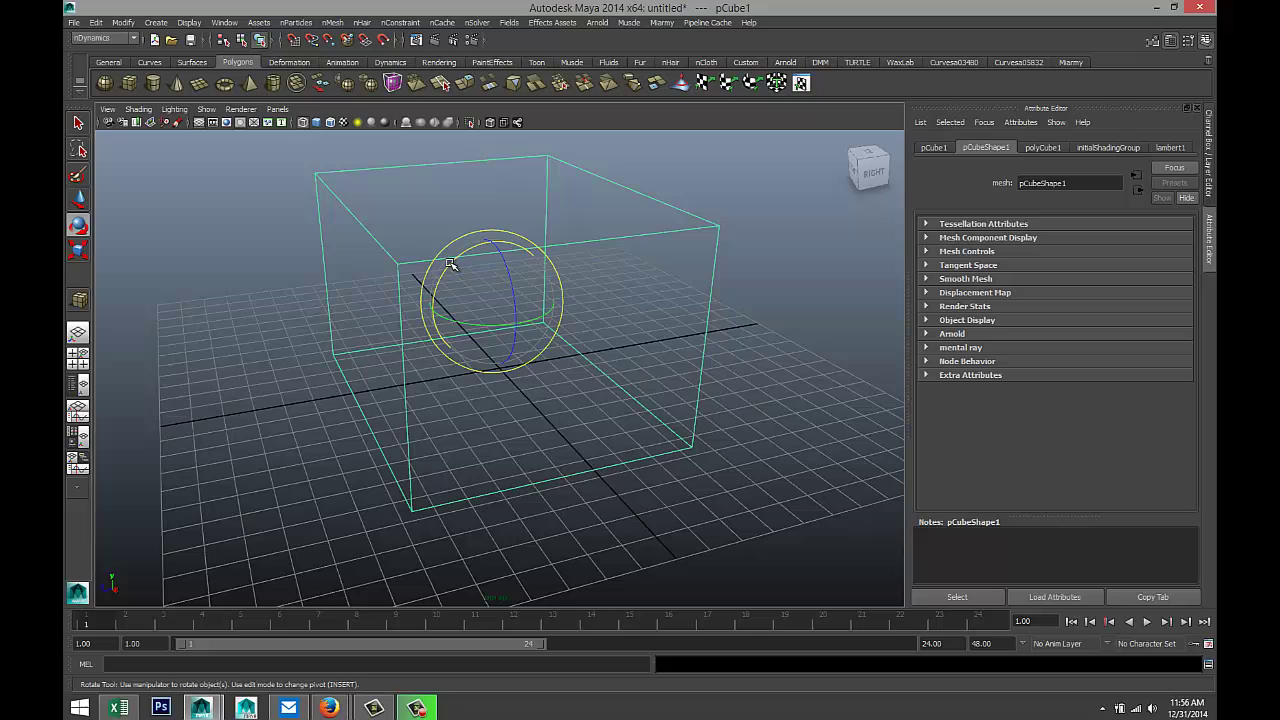
pyautogui.moveTo(450, 263); pyautogui.dragTo(517, 318)
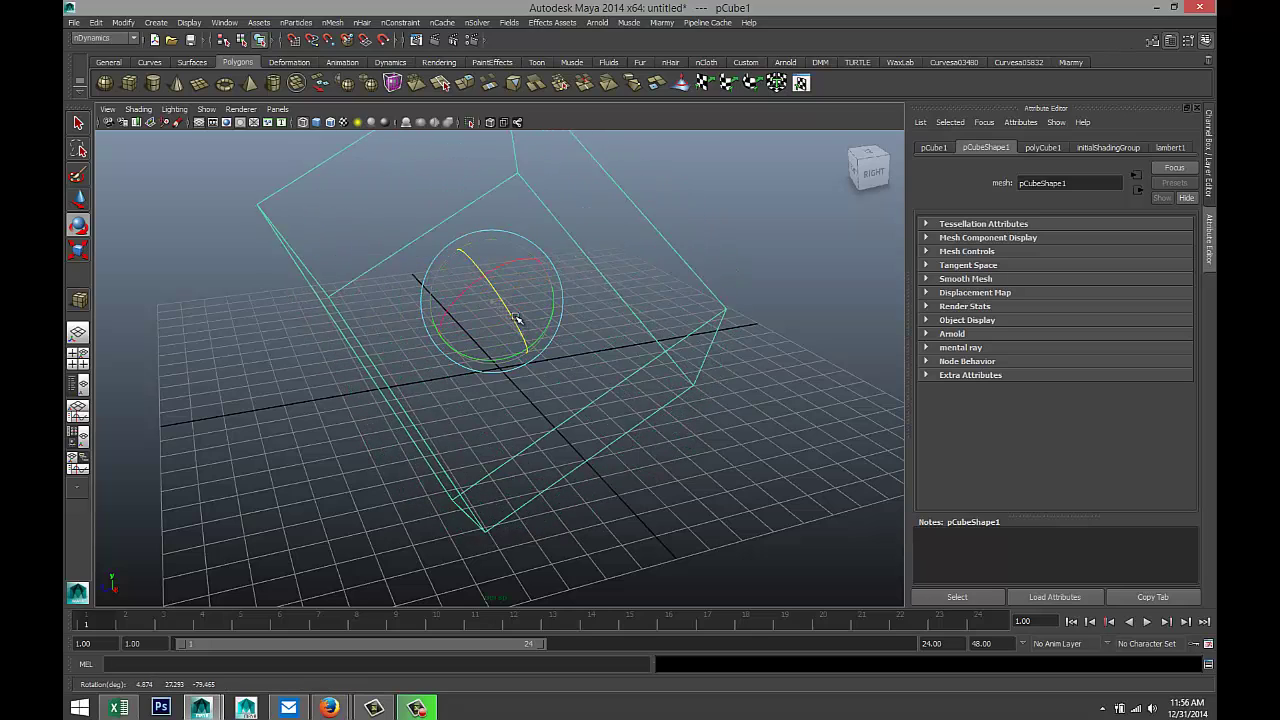
pyautogui.hotkey('ctrl', 'z')
pyautogui.hotkey('ctrl', 'z')
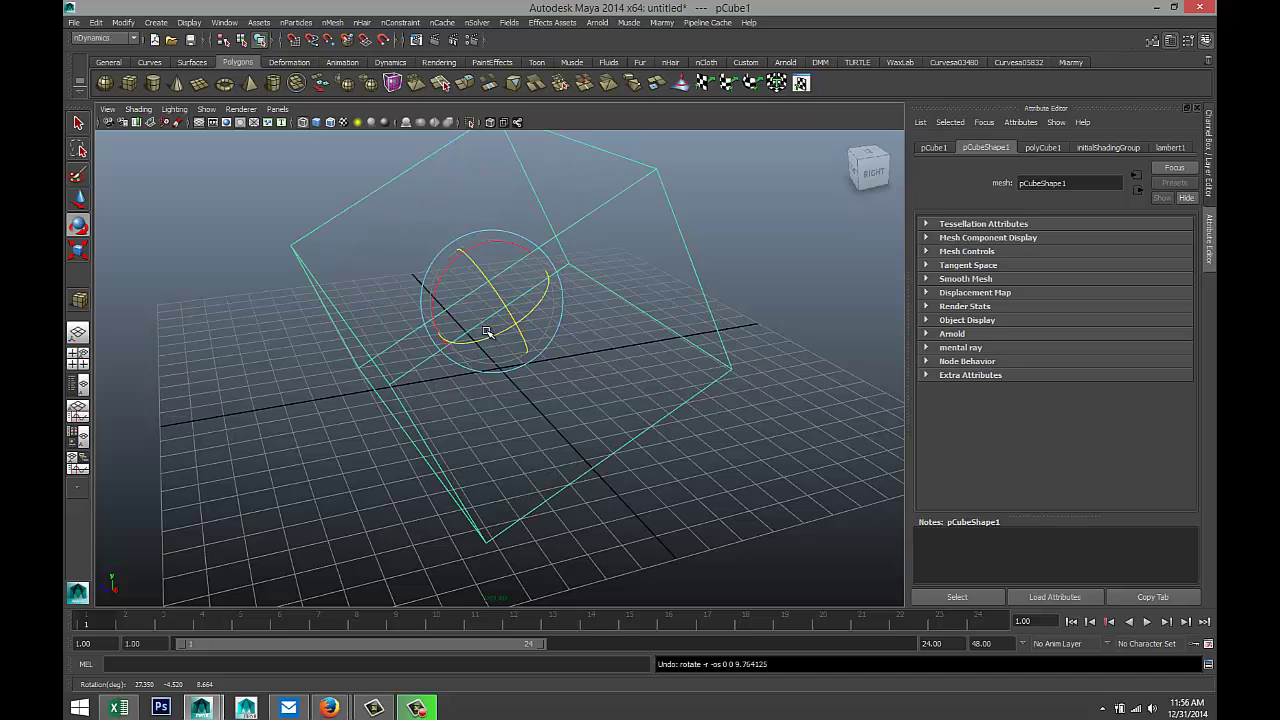
pyautogui.hotkey('ctrl', 'z')
# Deselect the cube to view it in shaded display, and reselect it with the display back in wireframe
pyautogui.keyDown('alt'); pyautogui.moveTo(573, 490); pyautogui.dragTo(619, 505); pyautogui.keyUp('alt')
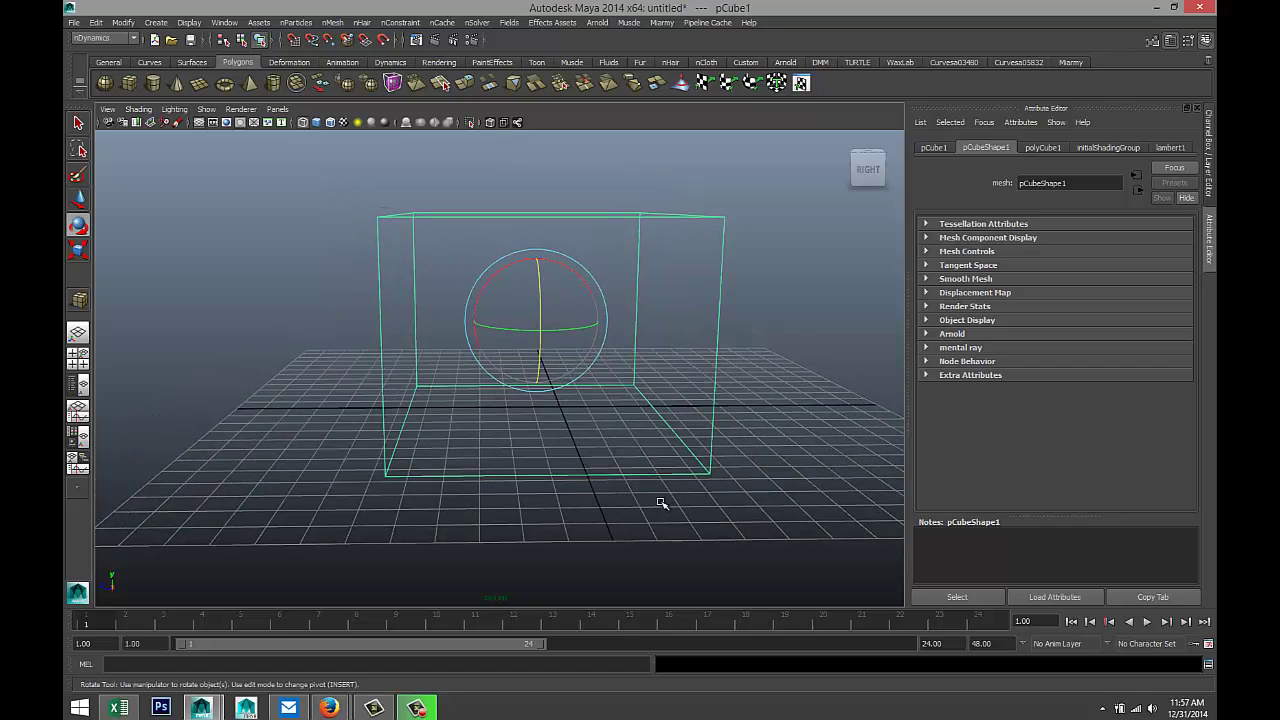
pyautogui.click(788, 443)
pyautogui.press('5')
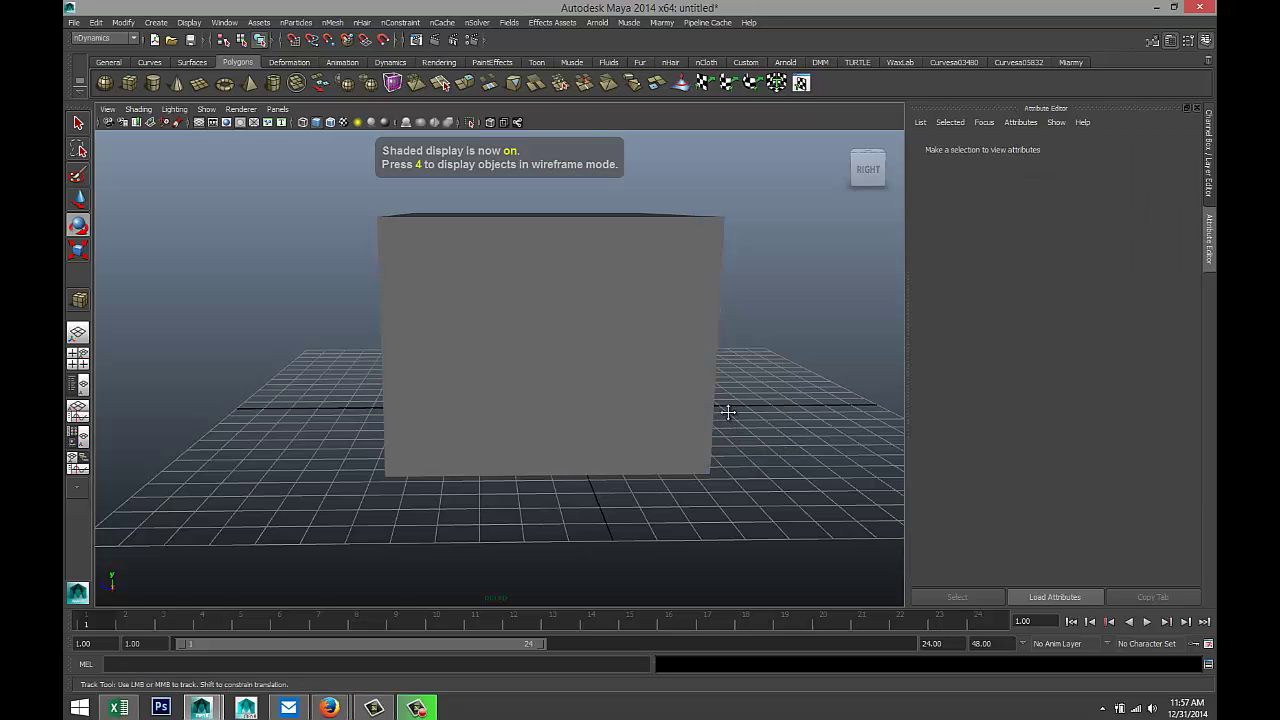
pyautogui.keyDown('alt'); pyautogui.moveTo(728, 412); pyautogui.dragTo(731, 466, button='middle'); pyautogui.keyUp('alt')
pyautogui.keyDown('alt'); pyautogui.moveTo(731, 500); pyautogui.dragTo(735, 494); pyautogui.keyUp('alt')
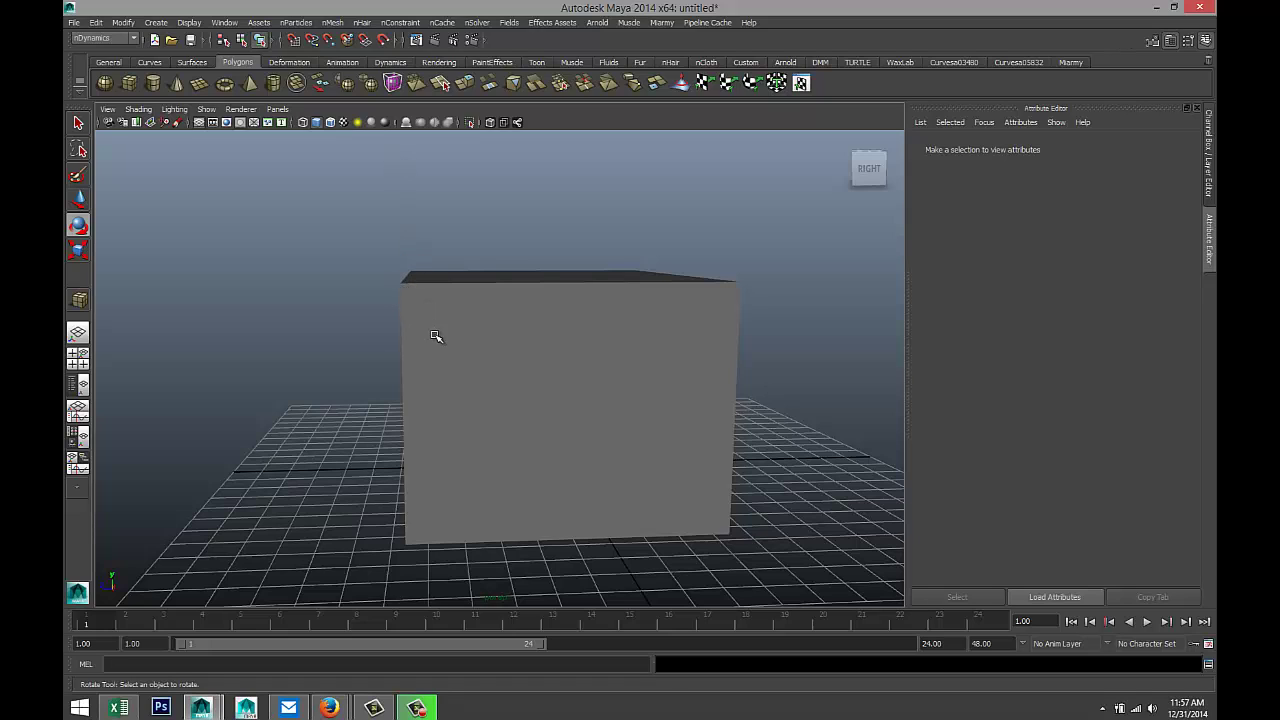
pyautogui.click(603, 357)
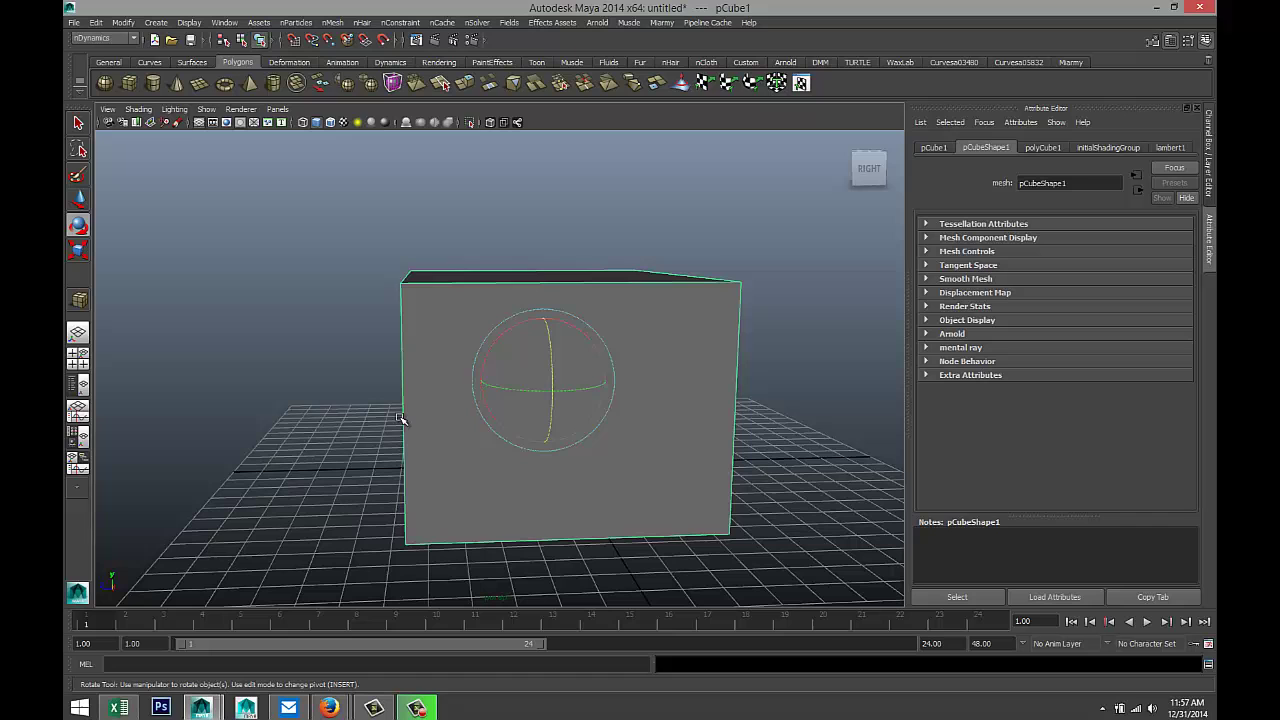
pyautogui.press('4')
# Try to stretch the cube along its Z axis to about 1.88 with the Scale tool, and undo the scaling
pyautogui.keyDown('alt'); pyautogui.moveTo(400, 418); pyautogui.dragTo(494, 437); pyautogui.keyUp('alt')
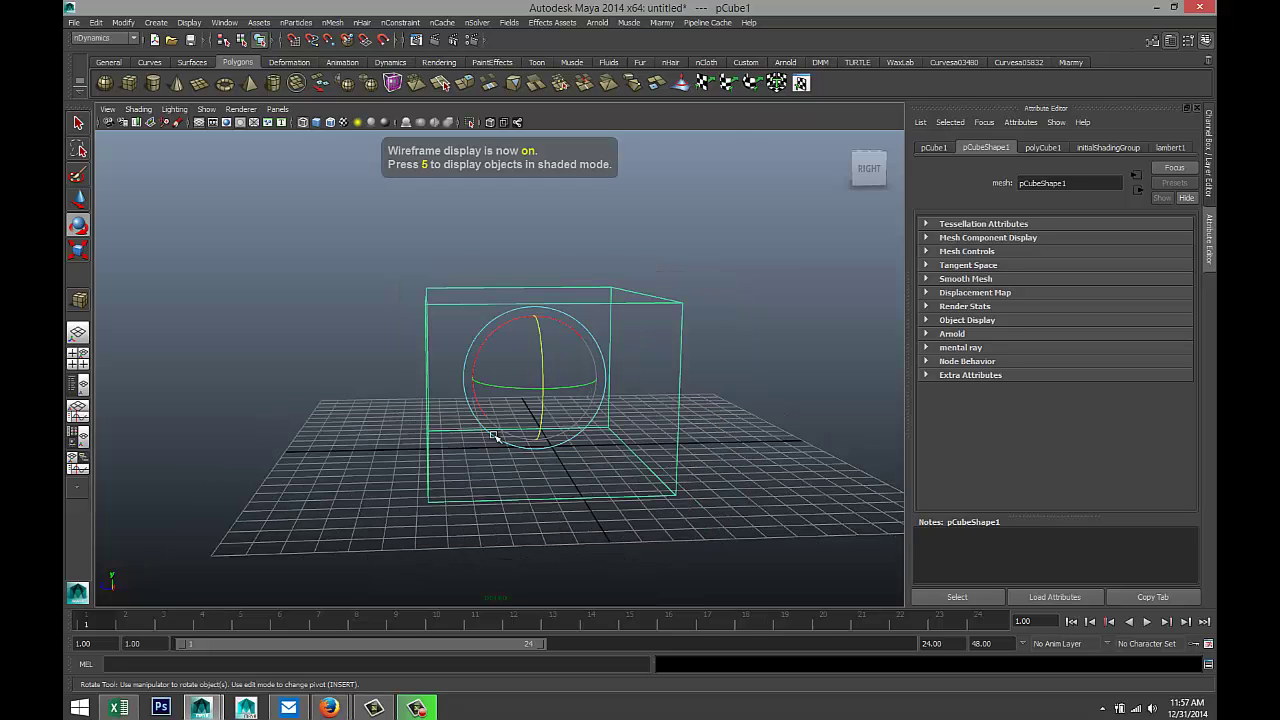
pyautogui.keyDown('alt'); pyautogui.moveTo(641, 477); pyautogui.dragTo(560, 471); pyautogui.keyUp('alt')
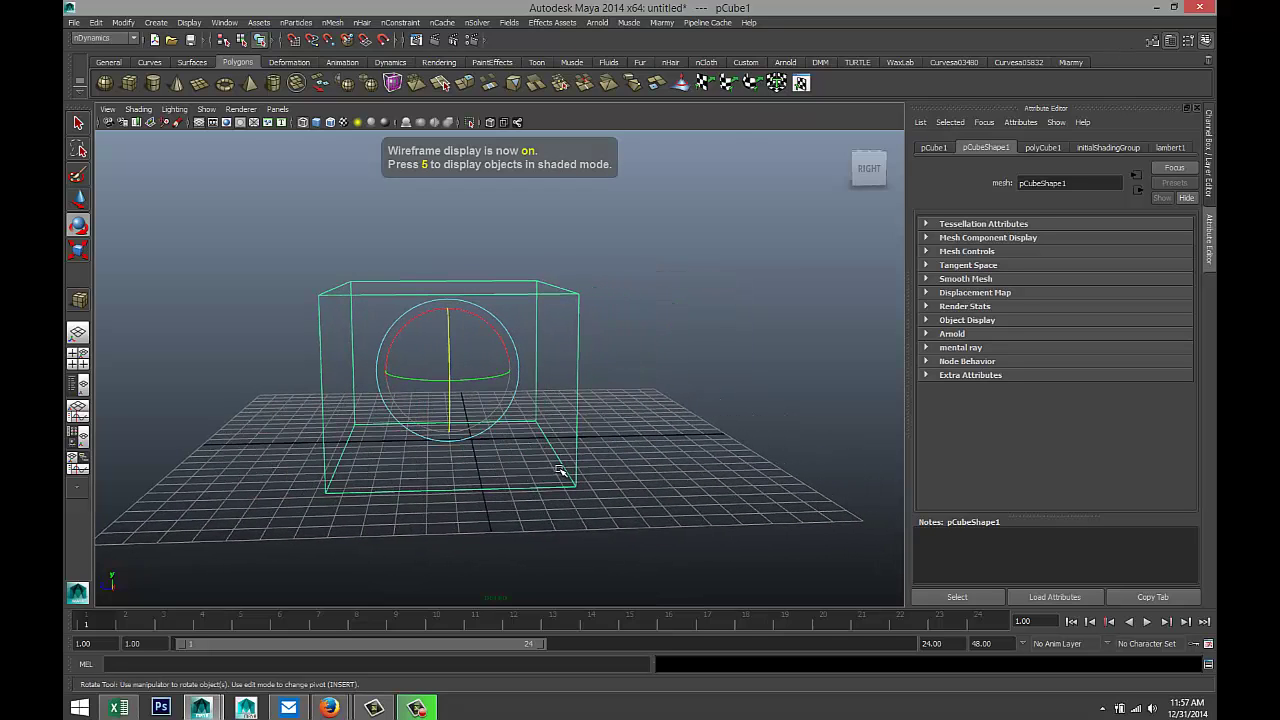
pyautogui.press('r')
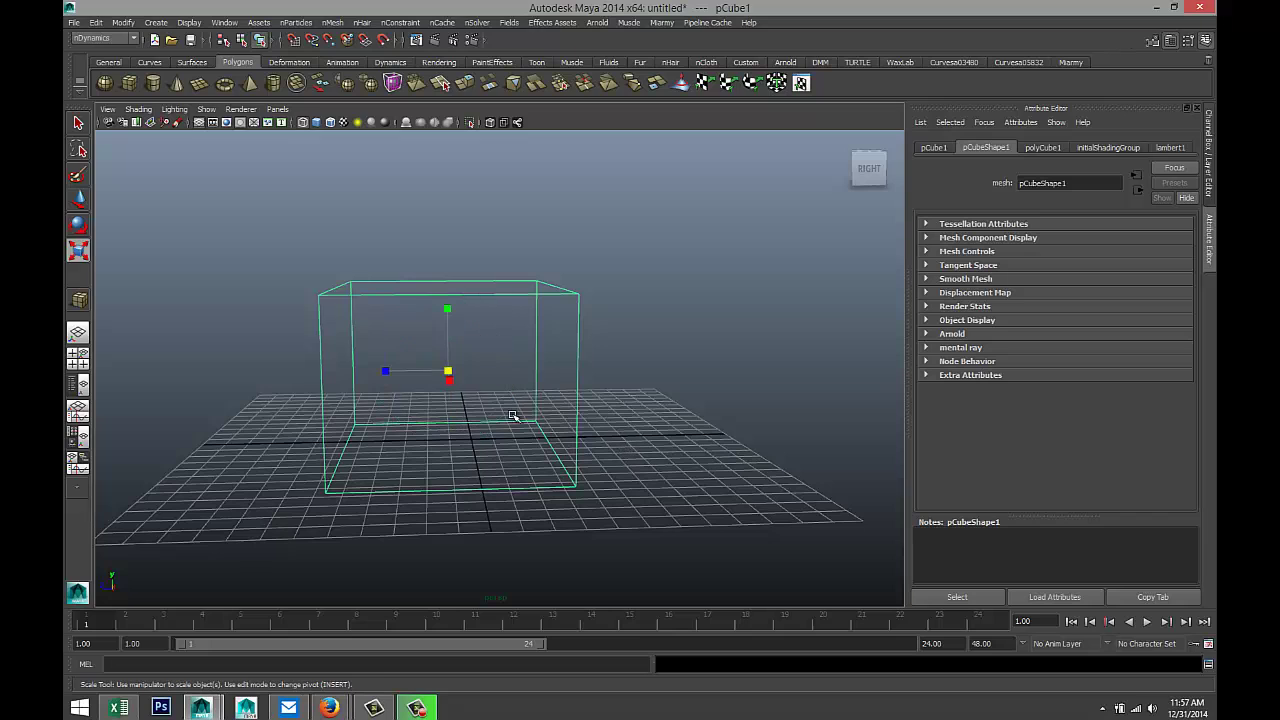
pyautogui.moveTo(387, 372); pyautogui.dragTo(332, 381)
pyautogui.hotkey('ctrl', 'z')
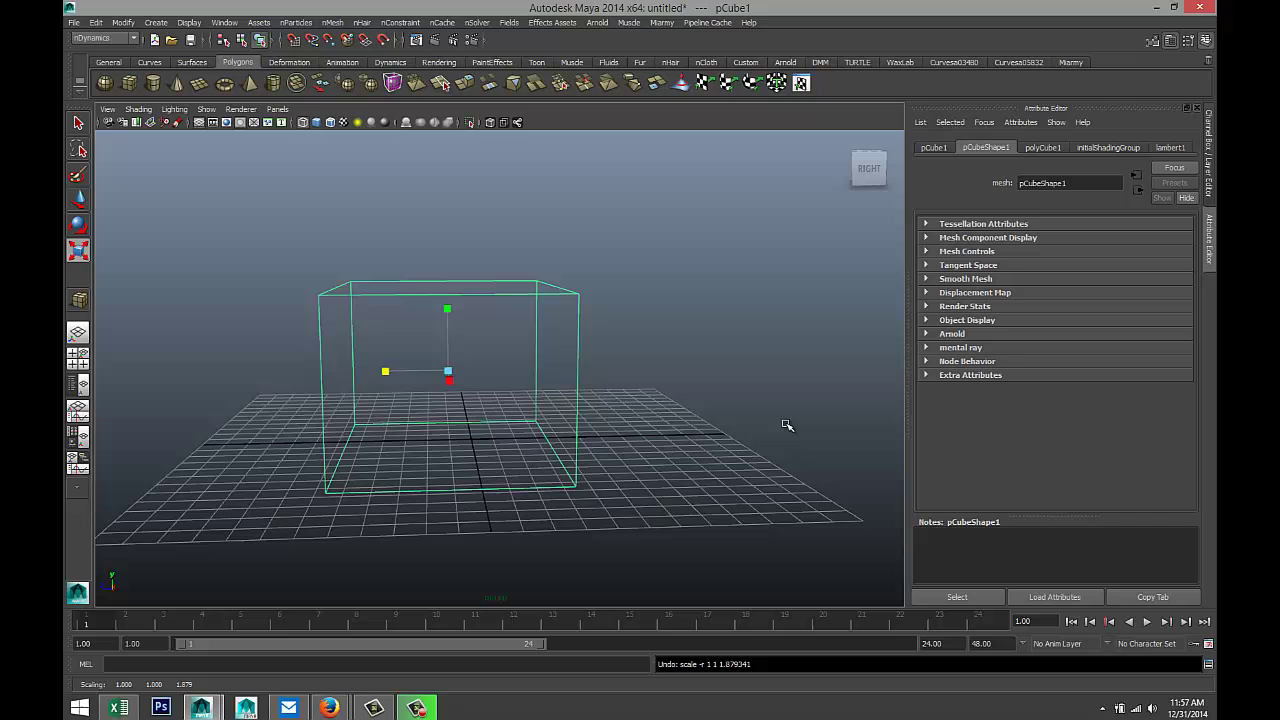
# Edit the cube's pivot with the Move tool, shifting it along Z to near the front face
pyautogui.scroll(3, 690, 430)
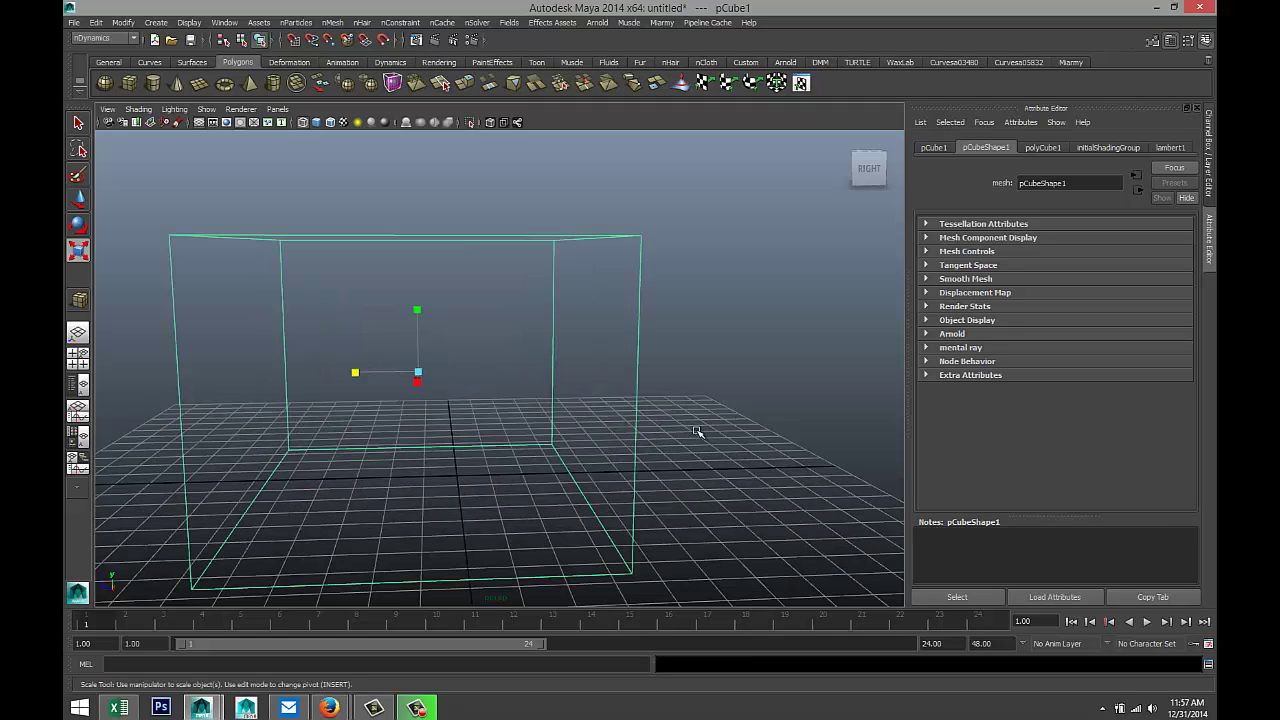
pyautogui.press('w')
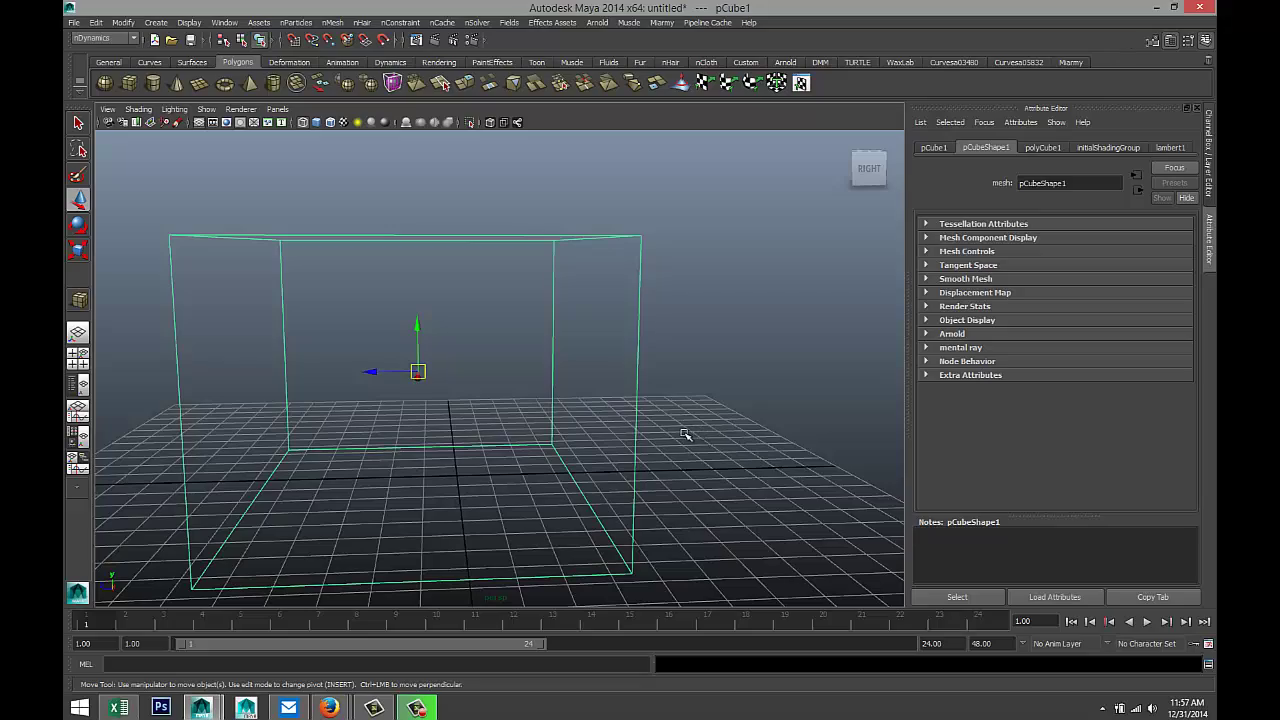
pyautogui.moveTo(685, 434)
pyautogui.keyDown('alt'); pyautogui.mouseDown()
pyautogui.moveTo(686, 449)
pyautogui.moveTo(714, 434)
pyautogui.moveTo(669, 397)
pyautogui.moveTo(680, 417)
pyautogui.mouseUp(); pyautogui.keyUp('alt')
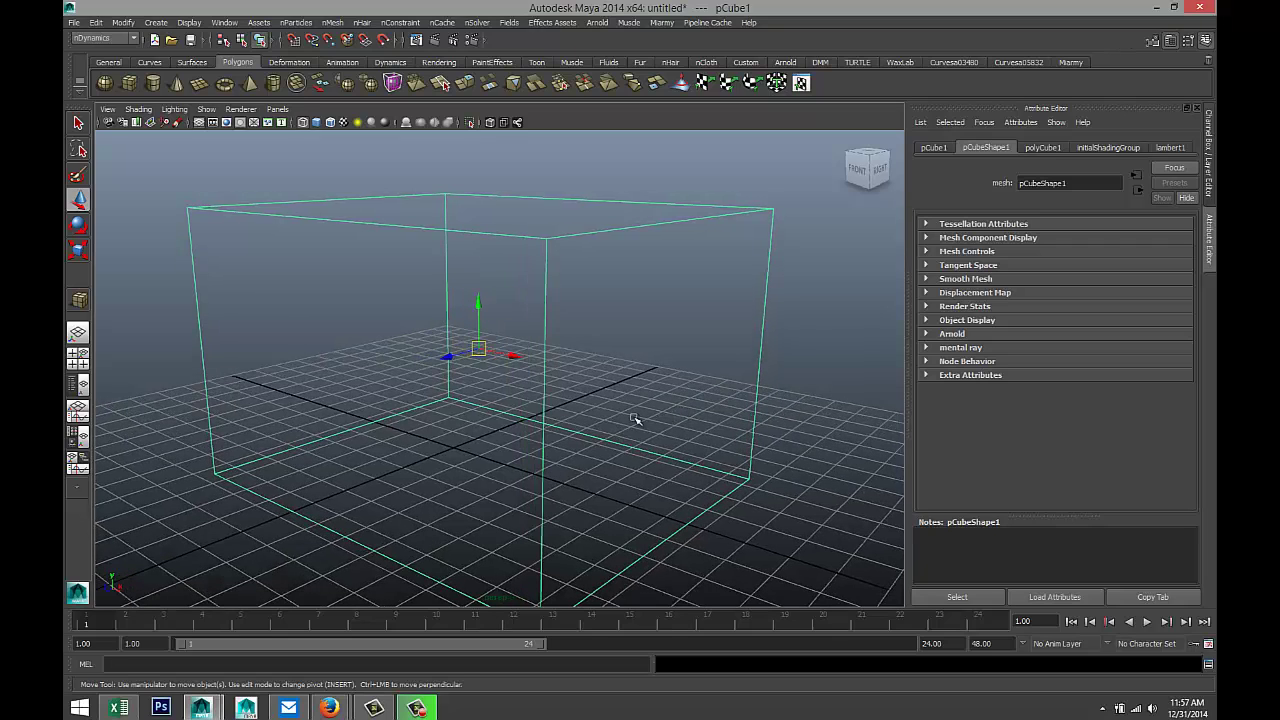
pyautogui.press('Insert')
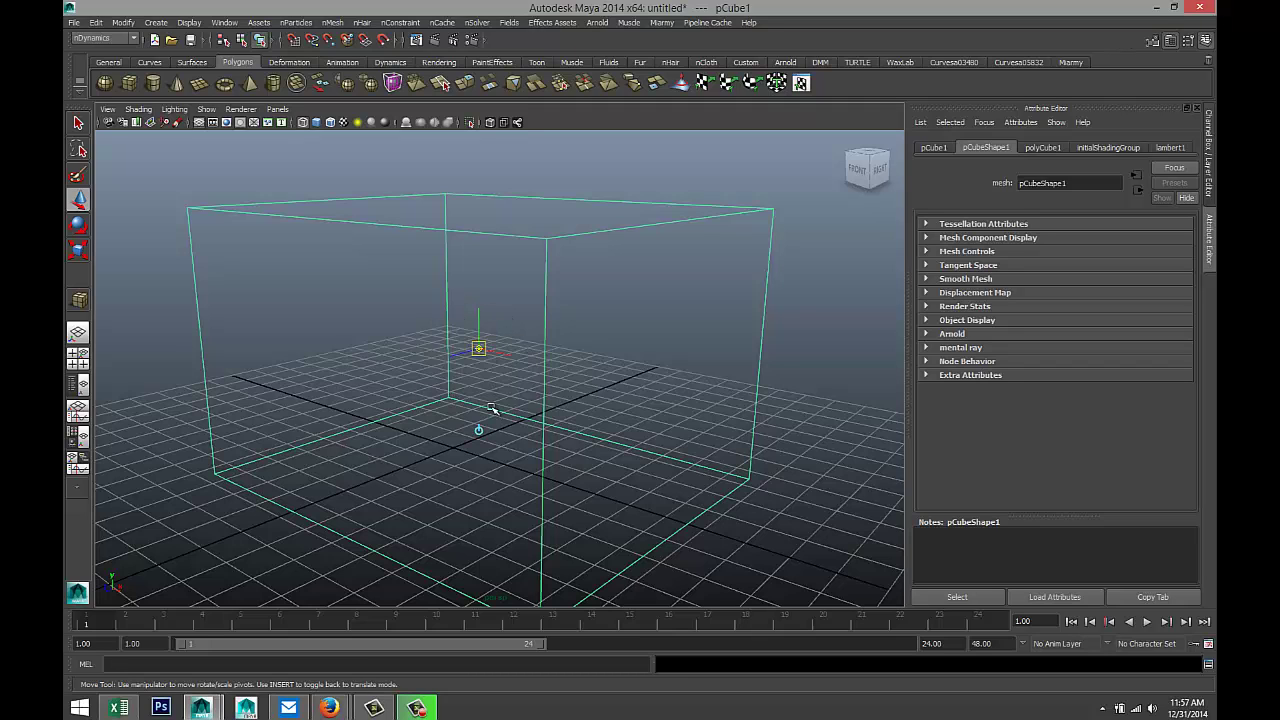
pyautogui.scroll(4, 491, 371)
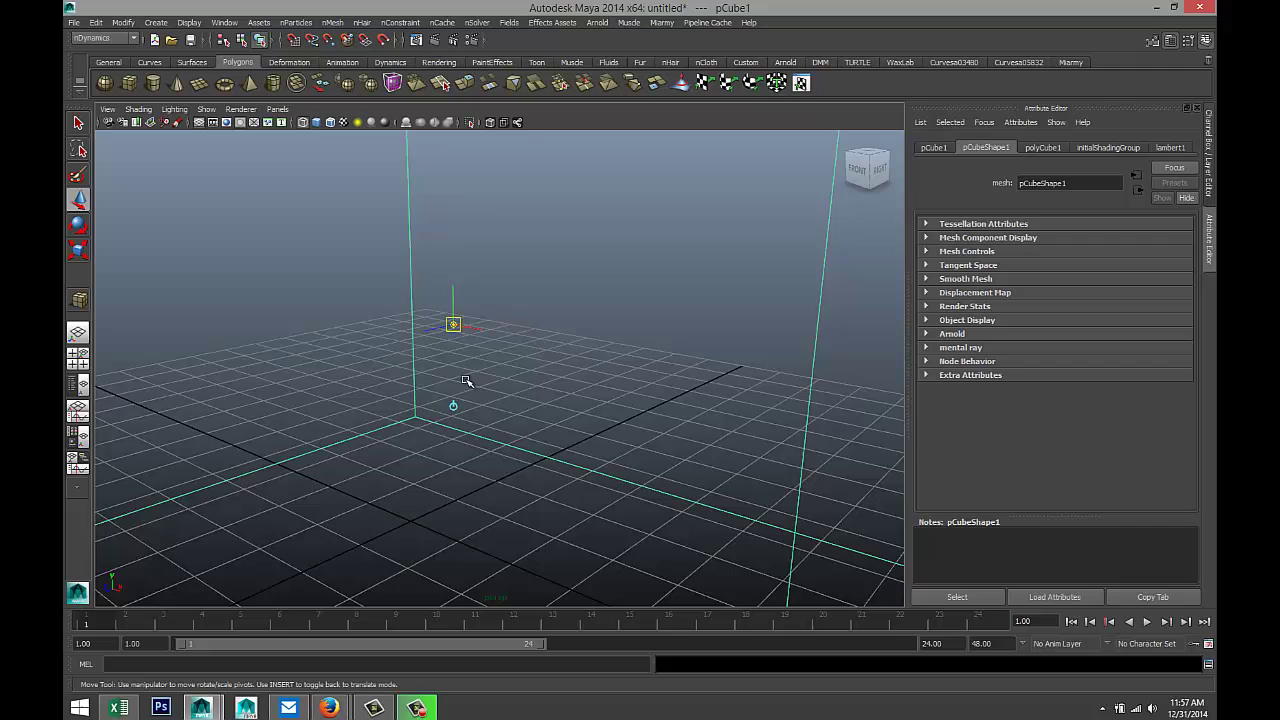
pyautogui.scroll(-4, 466, 381)
pyautogui.moveTo(506, 351); pyautogui.dragTo(325, 409)
pyautogui.keyDown('alt'); pyautogui.moveTo(523, 466); pyautogui.dragTo(491, 443); pyautogui.keyUp('alt')
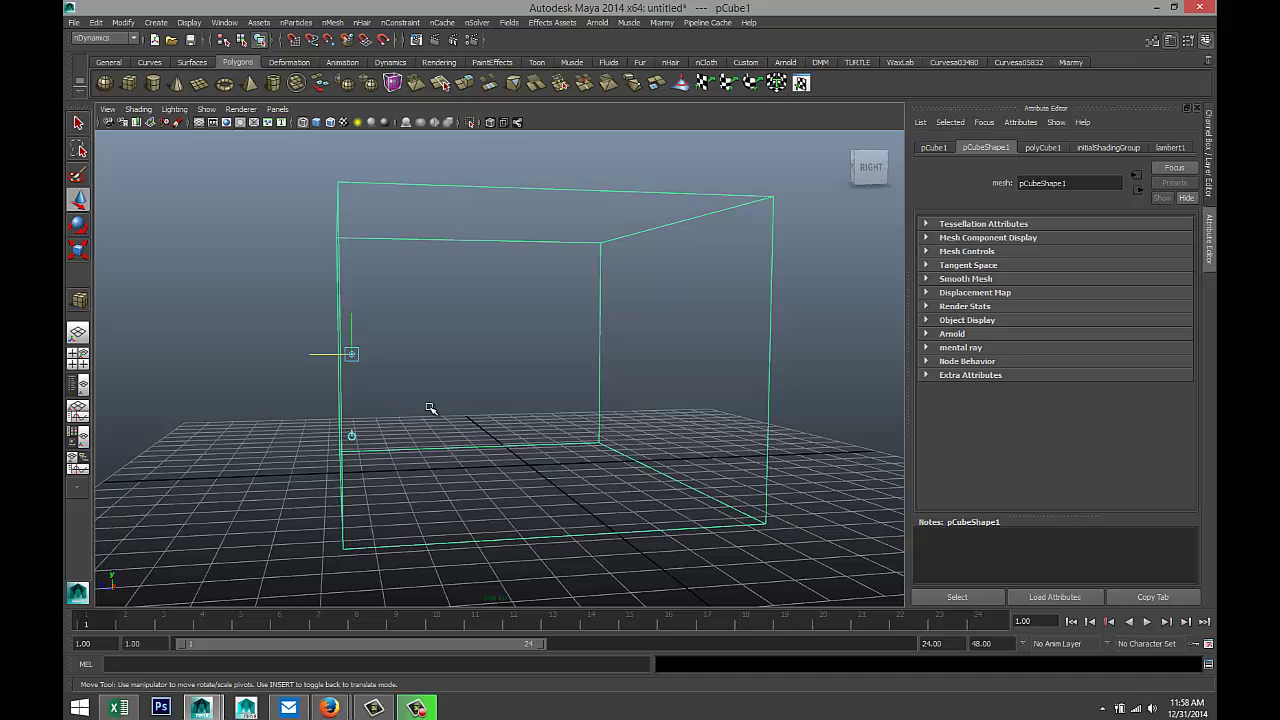
pyautogui.press('Insert')
pyautogui.scroll(-4, 431, 407)
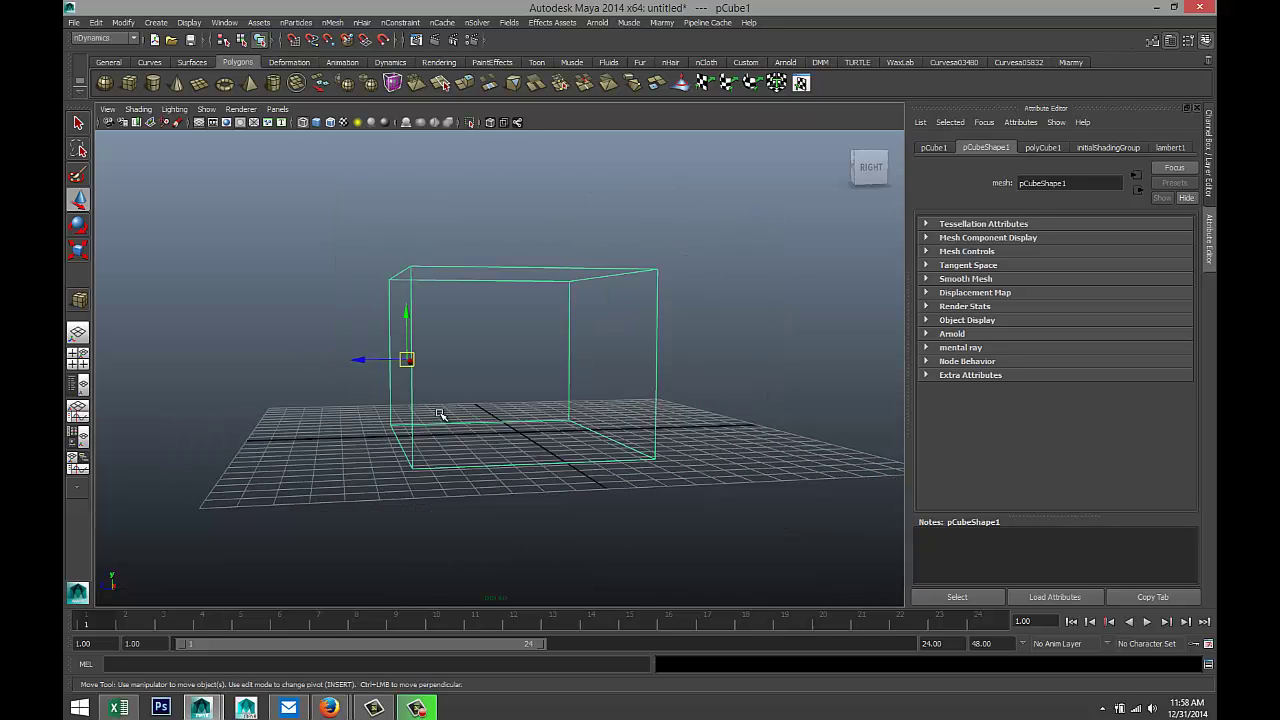
# Try rotating the cube by about -4.9 degrees about X around the shifted pivot, and undo the rotation
pyautogui.press('e')
pyautogui.moveTo(343, 342)
pyautogui.mouseDown()
pyautogui.moveTo(366, 402)
pyautogui.moveTo(349, 334)
pyautogui.moveTo(366, 400)
pyautogui.moveTo(359, 338)
pyautogui.mouseUp()
pyautogui.hotkey('ctrl', 'z')
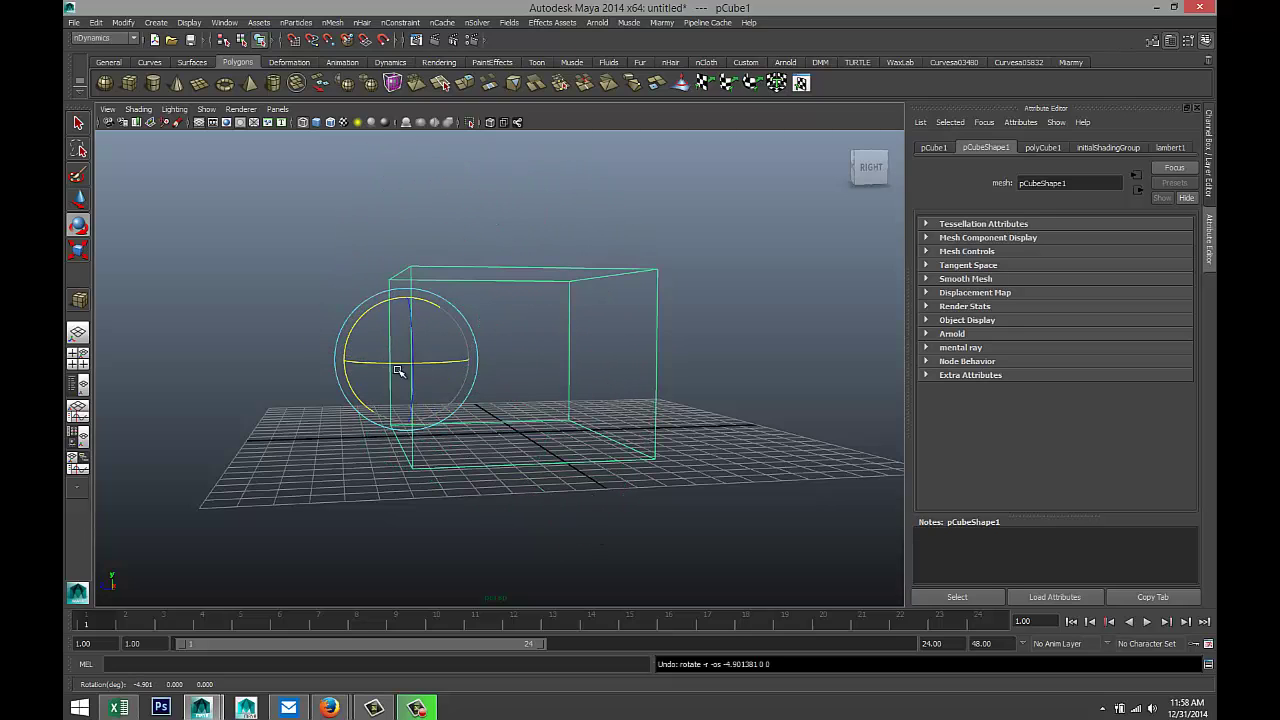
# Move the cube's pivot back along Z to the middle of the cube, at about Z 0.84, and leave pivot editing
pyautogui.scroll(3, 640, 455)
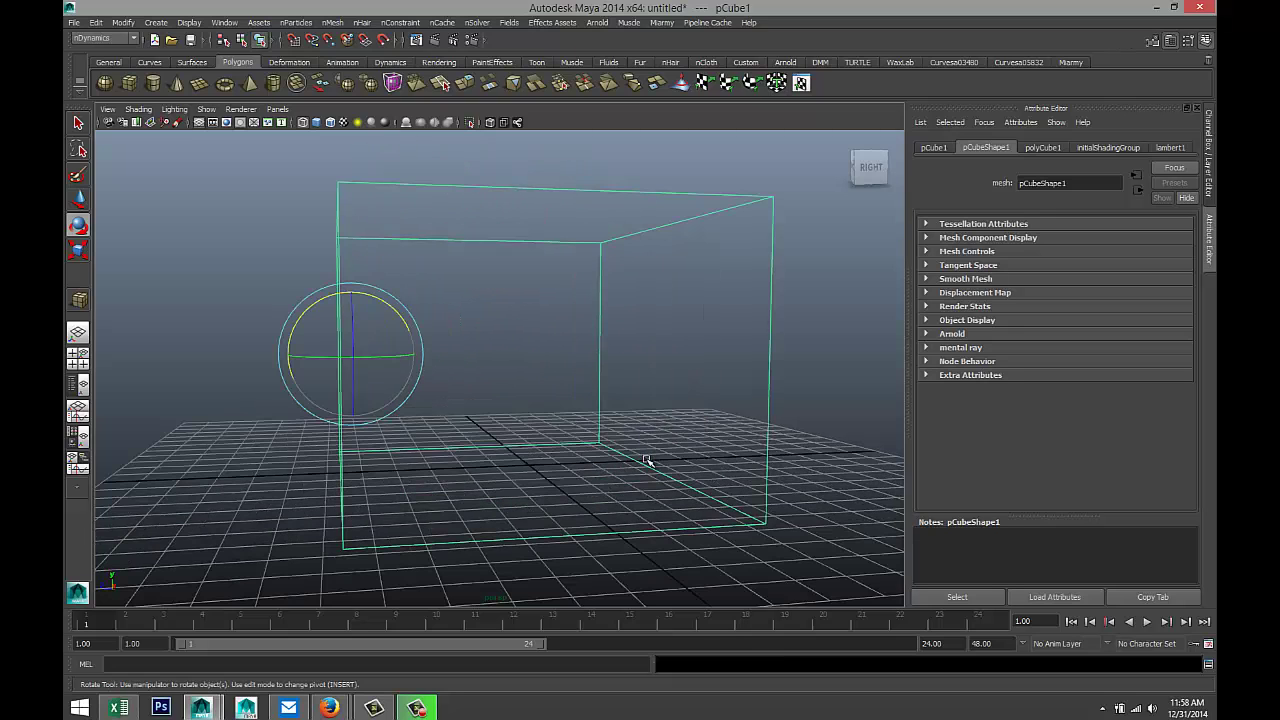
pyautogui.keyDown('alt'); pyautogui.moveTo(614, 451); pyautogui.dragTo(600, 463); pyautogui.keyUp('alt')
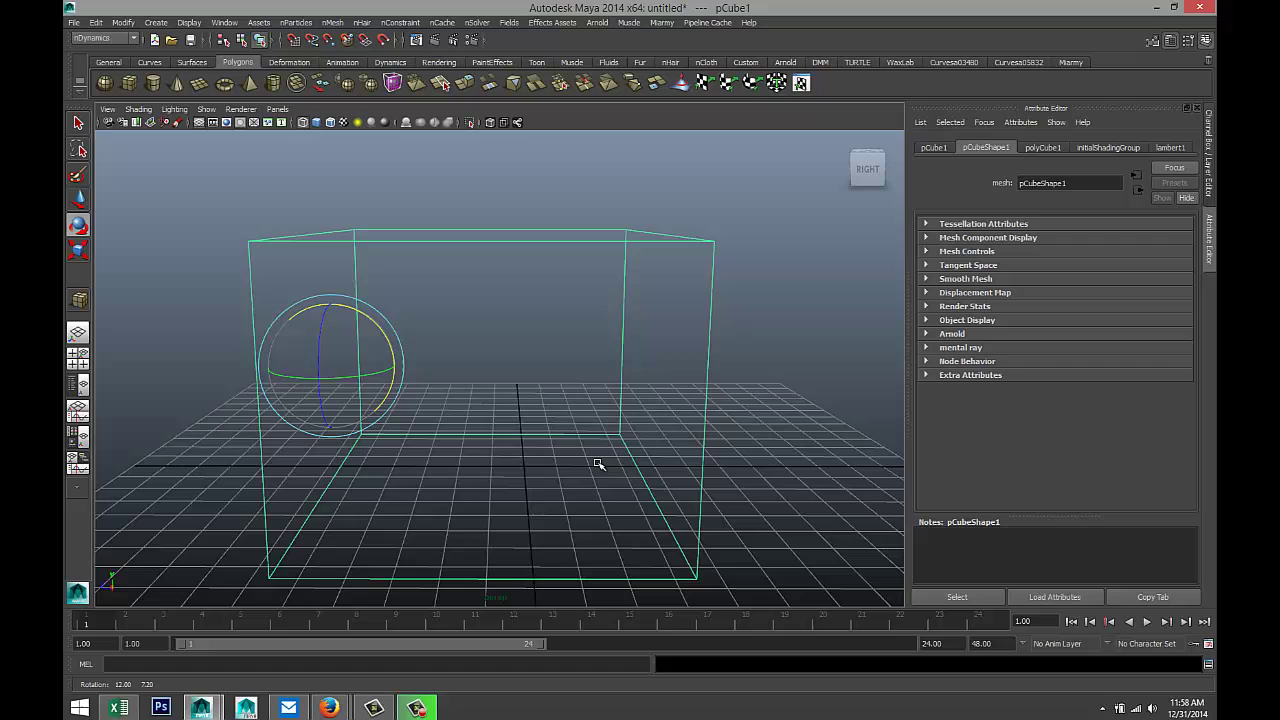
pyautogui.keyDown('alt'); pyautogui.moveTo(509, 431); pyautogui.dragTo(556, 420, button='middle'); pyautogui.keyUp('alt')
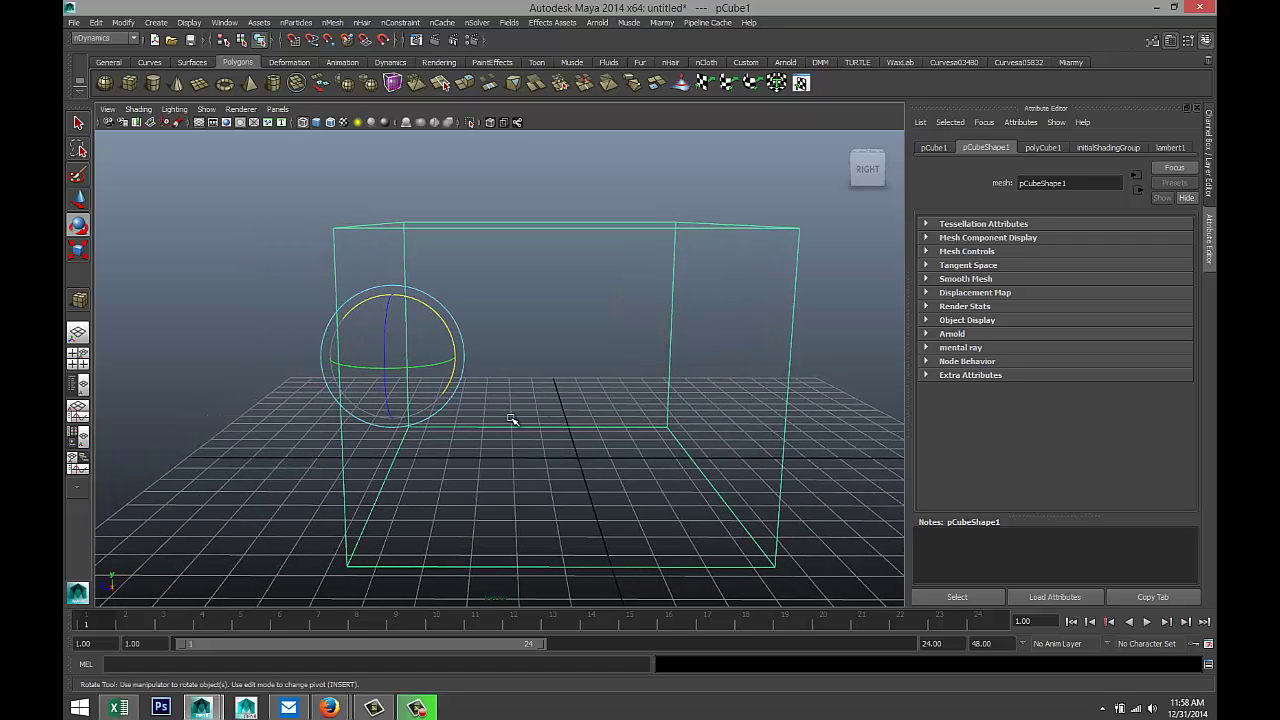
pyautogui.press('Insert')
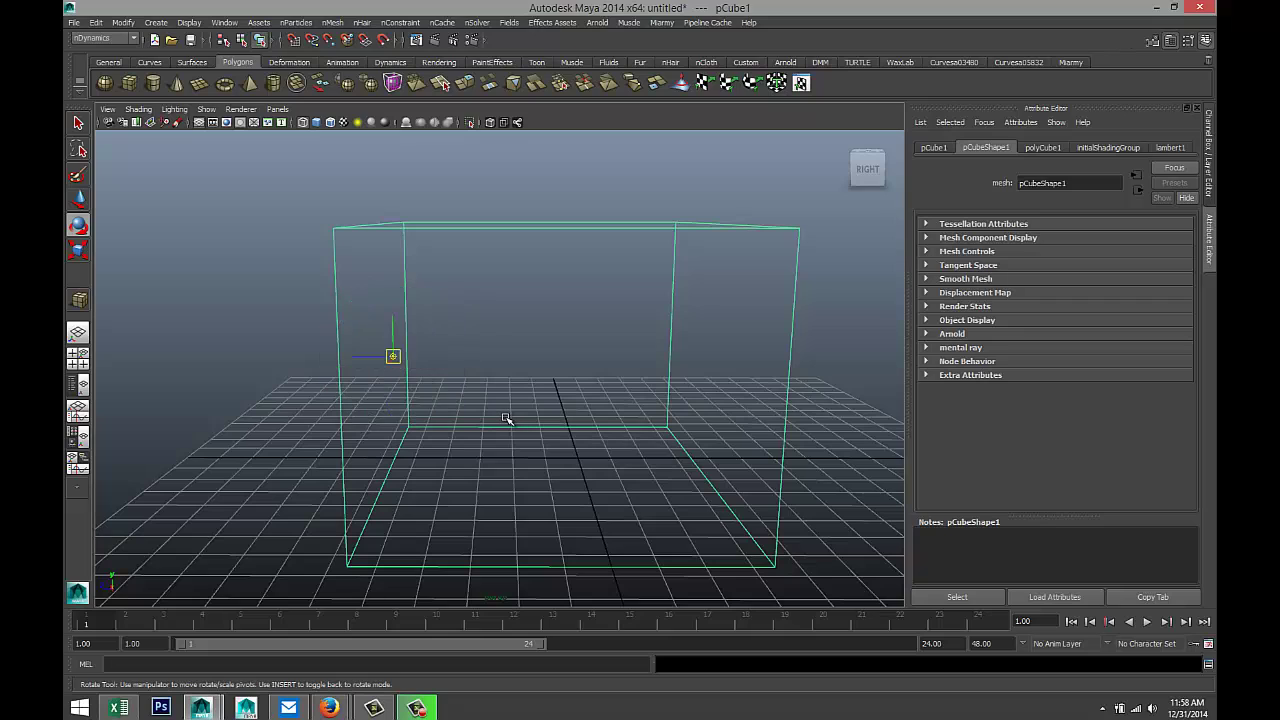
pyautogui.moveTo(368, 356); pyautogui.dragTo(522, 401)
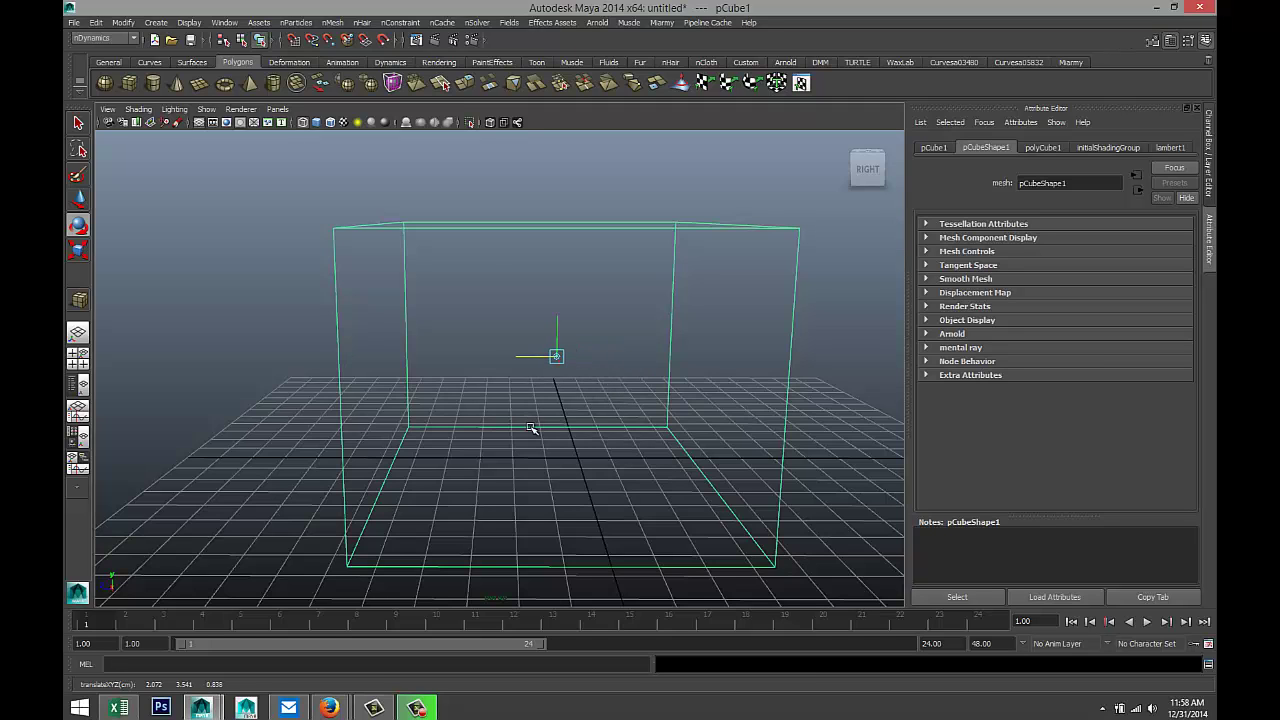
pyautogui.scroll(3, 531, 428)
pyautogui.press('w')
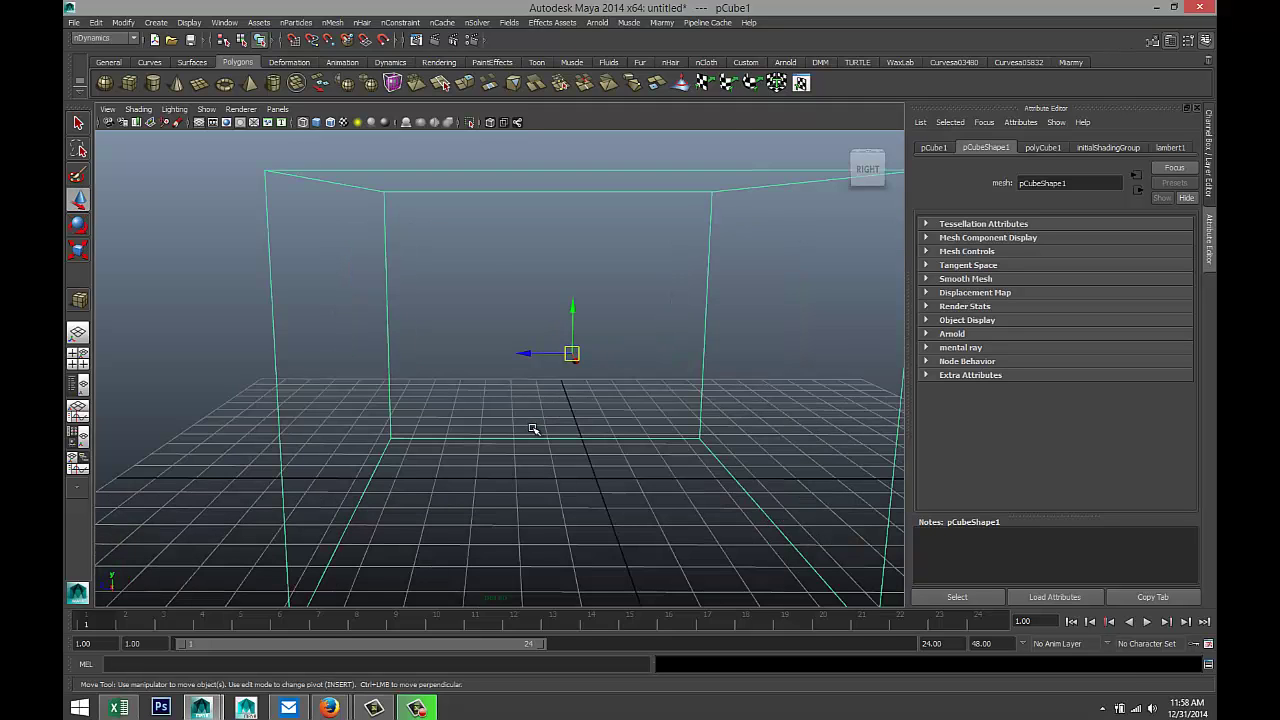
# Shift the cube's pivot along the X axis to about X 5.19, towards the right face, and leave pivot editing
pyautogui.keyDown('alt'); pyautogui.moveTo(514, 431); pyautogui.dragTo(514, 457); pyautogui.keyUp('alt')
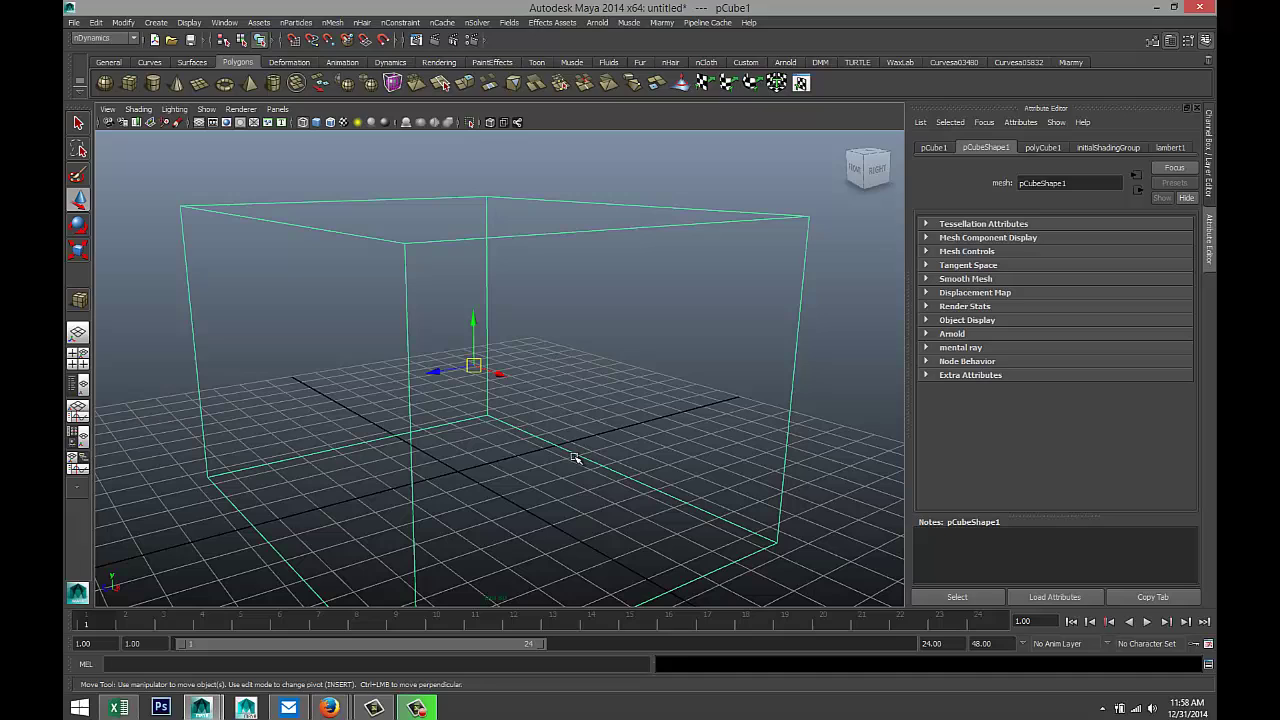
pyautogui.press('Insert')
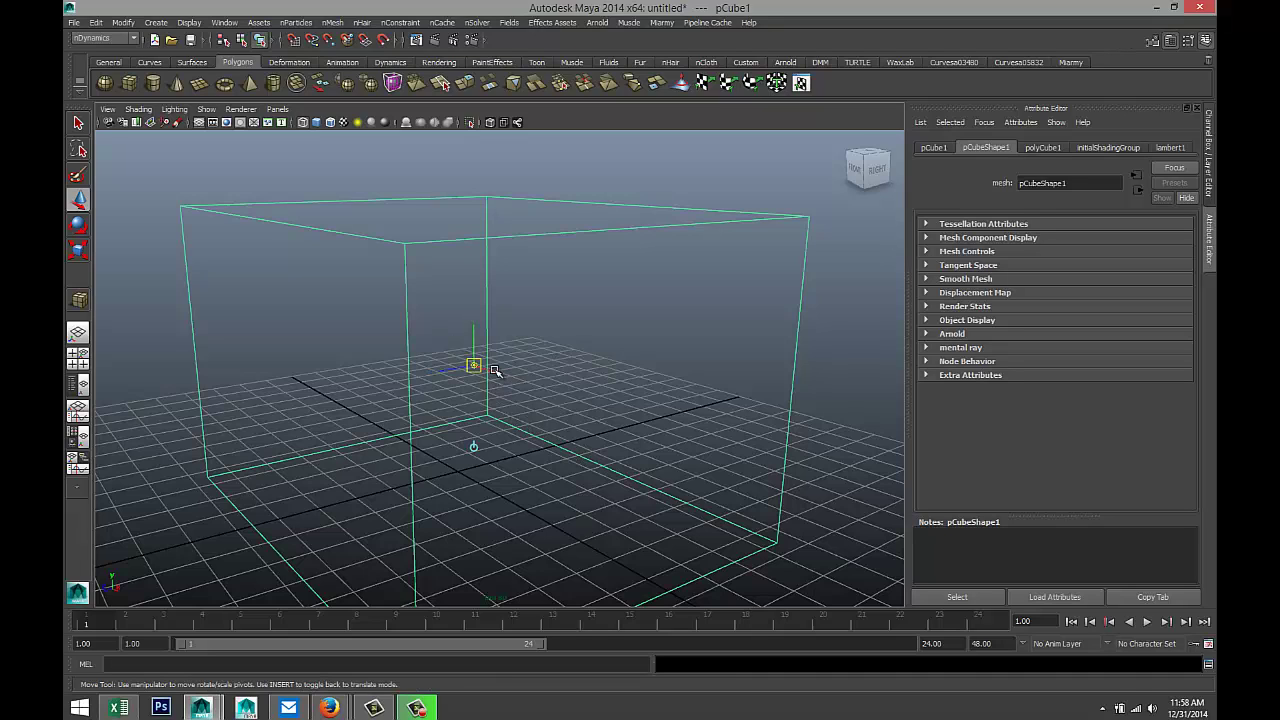
pyautogui.moveTo(495, 376); pyautogui.dragTo(561, 483)
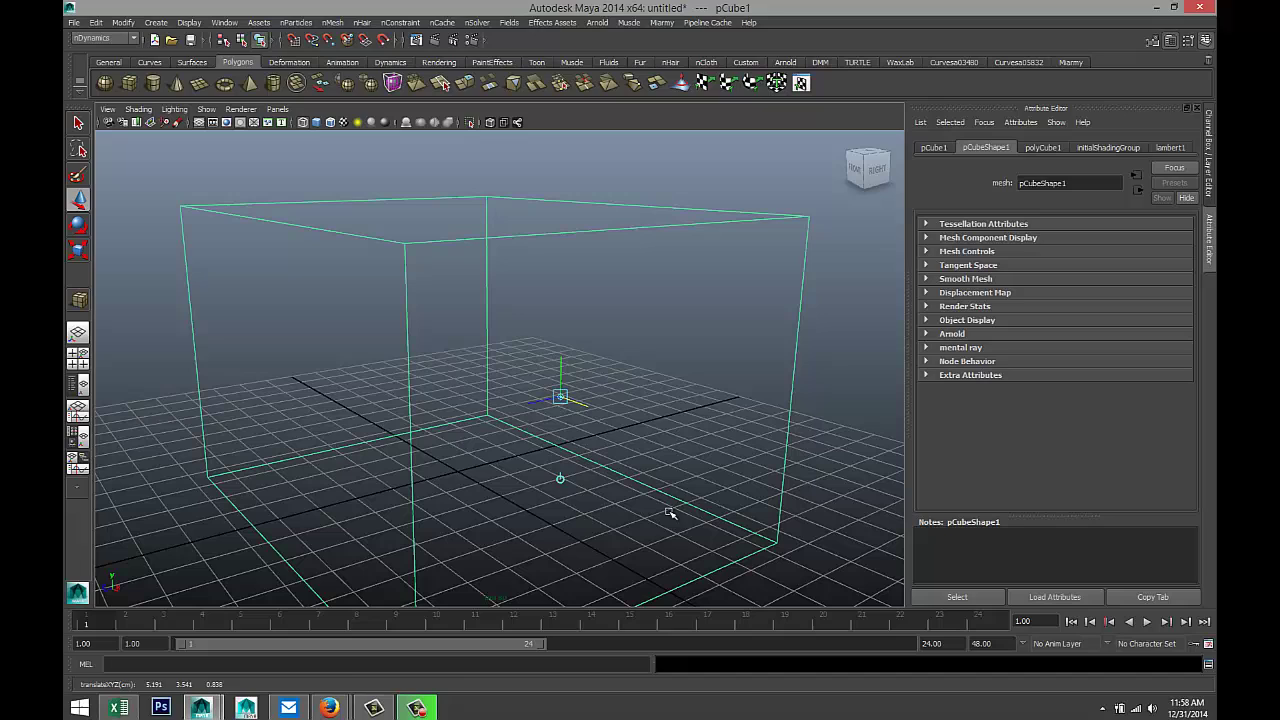
pyautogui.press('Insert')
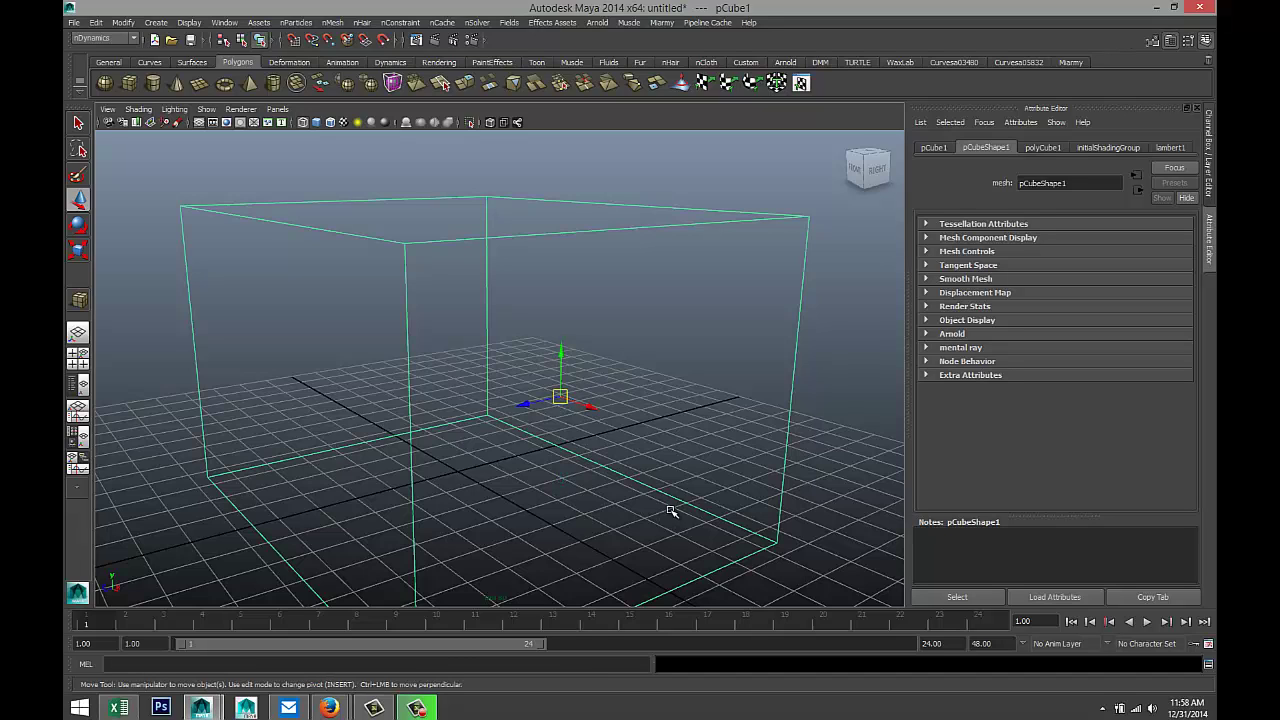
pyautogui.scroll(-3, 670, 511)
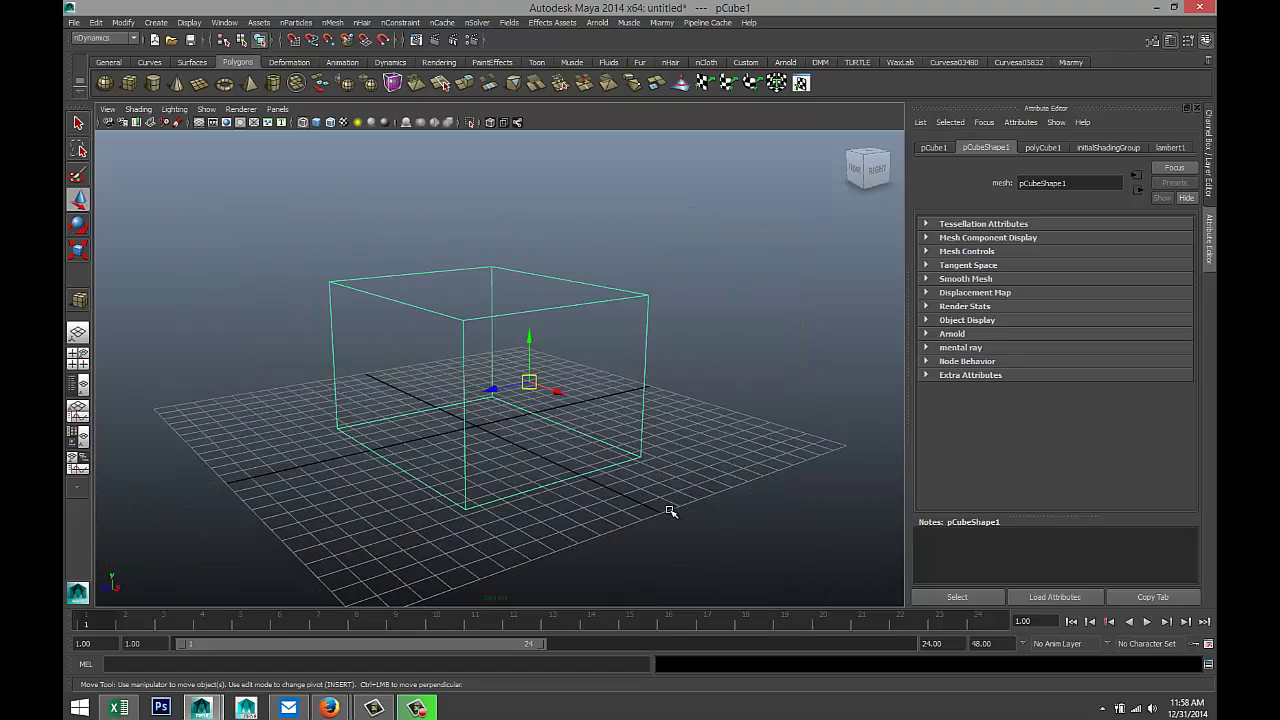
pyautogui.keyDown('alt'); pyautogui.moveTo(663, 508); pyautogui.dragTo(652, 462); pyautogui.keyUp('alt')
pyautogui.keyDown('alt'); pyautogui.moveTo(651, 460); pyautogui.dragTo(640, 466, button='middle'); pyautogui.keyUp('alt')
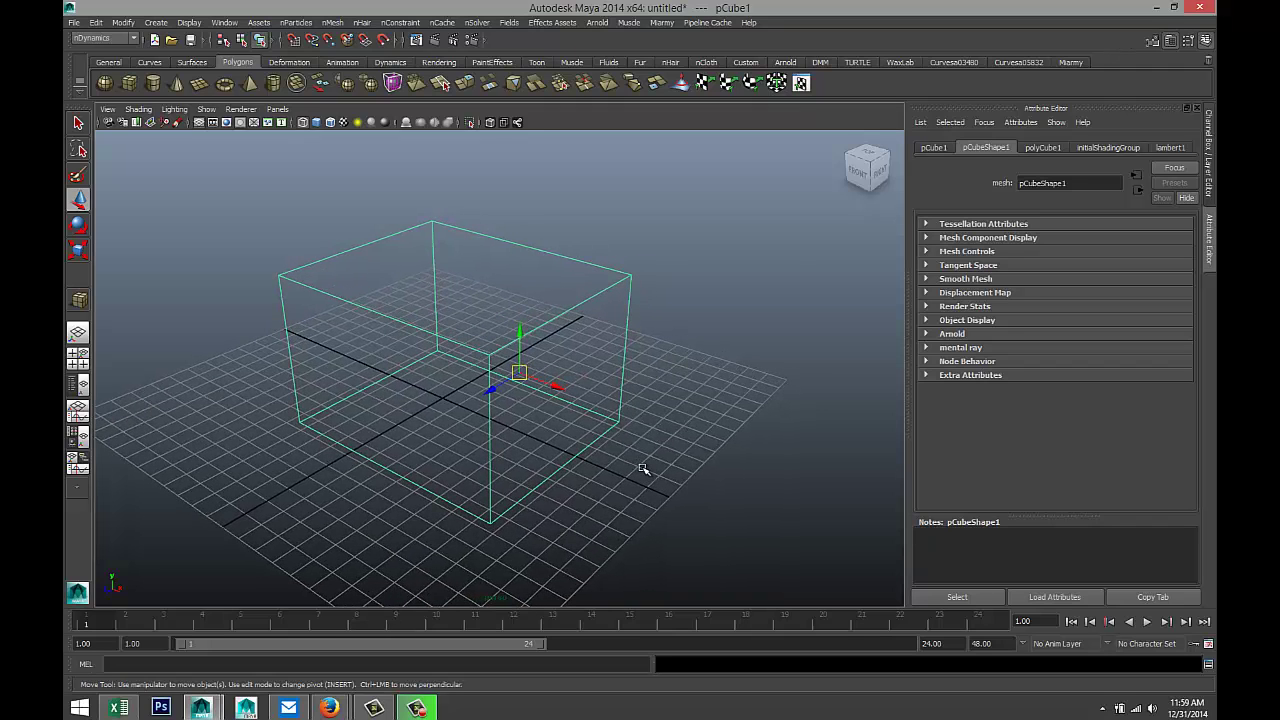